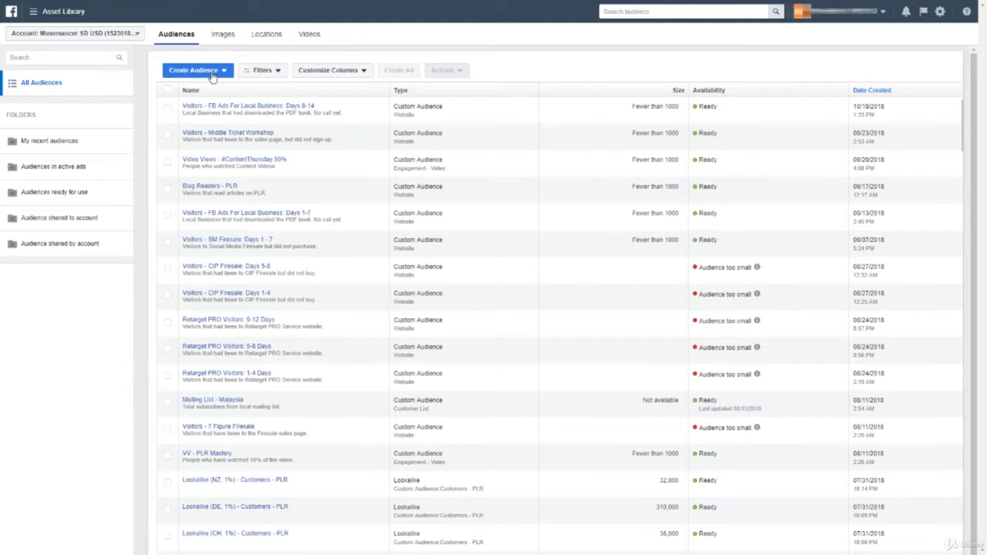
Start a new custom audience based on a customer file, adding customers from your own file.
left_click(213, 75)
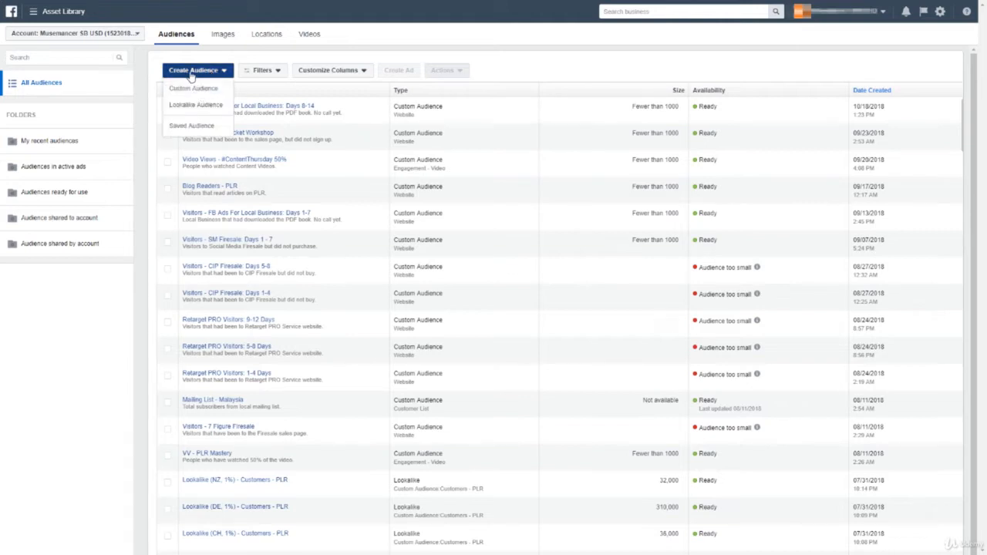
left_click(192, 88)
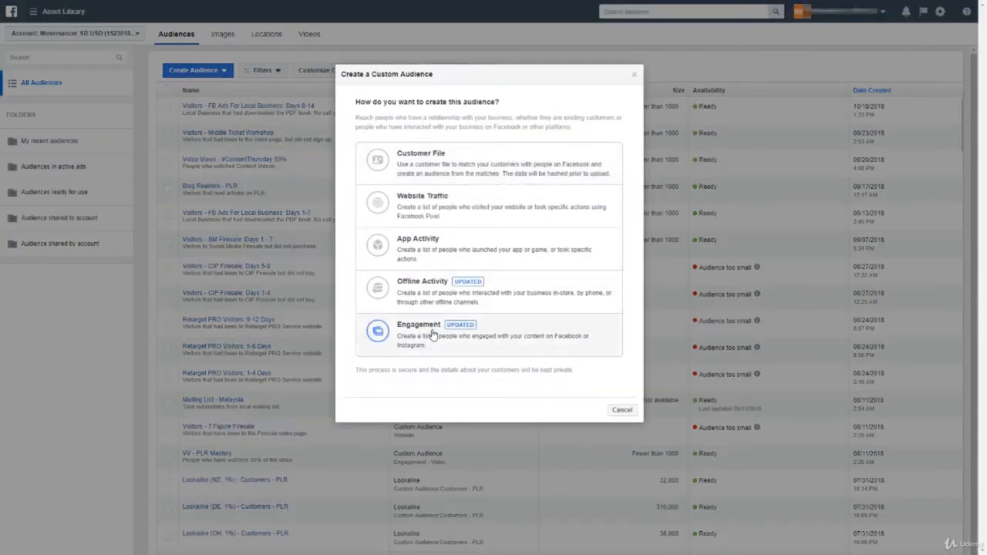
left_click(451, 164)
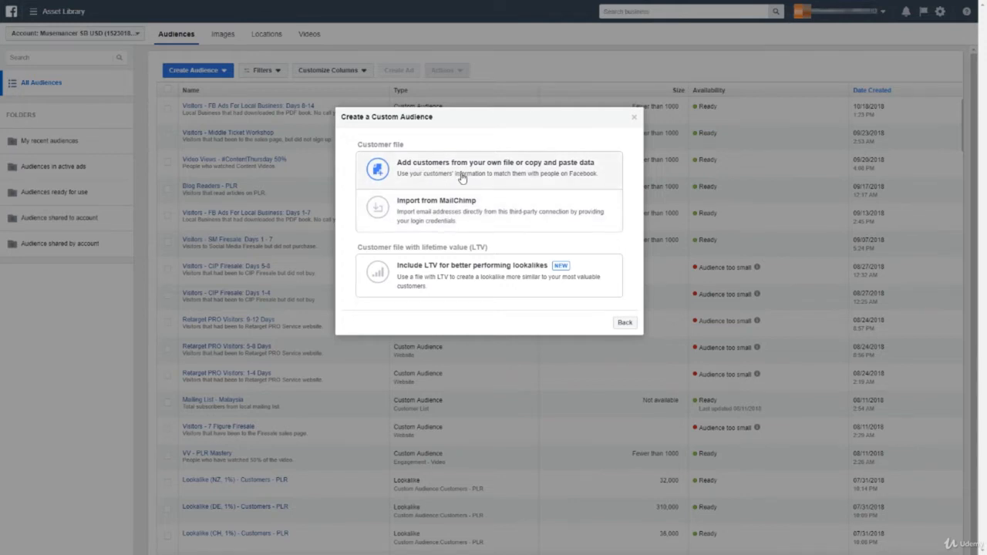
left_click(457, 177)
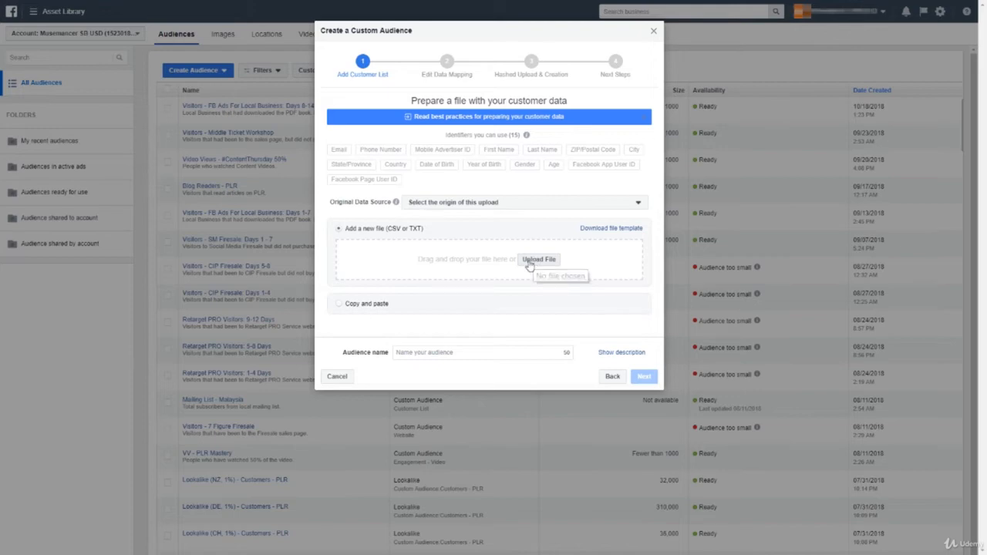
Upload the customer file 5bda9d3f-3280-45cb-9ce1-7e460a8000a1.csv from the Desktop folder.
left_click(538, 259)
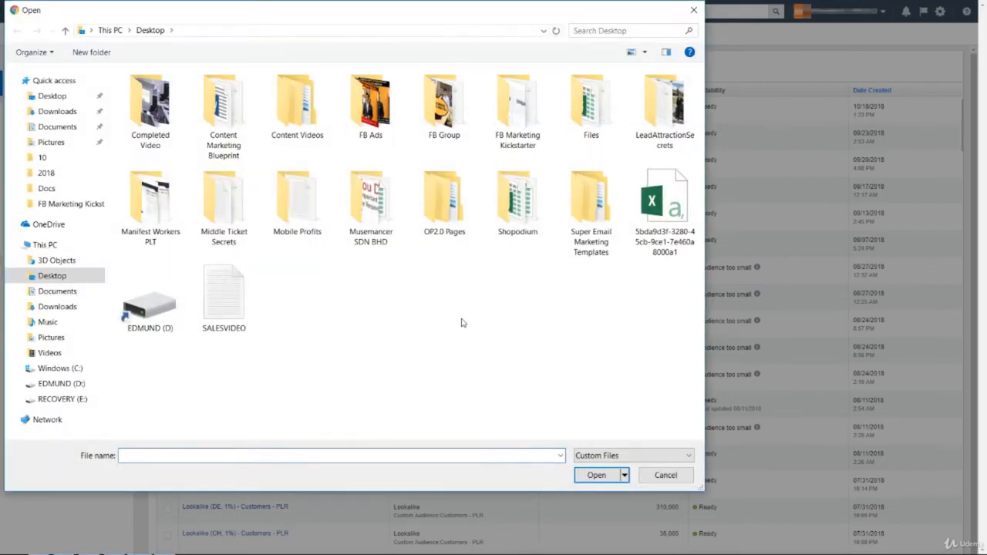
left_click(663, 248)
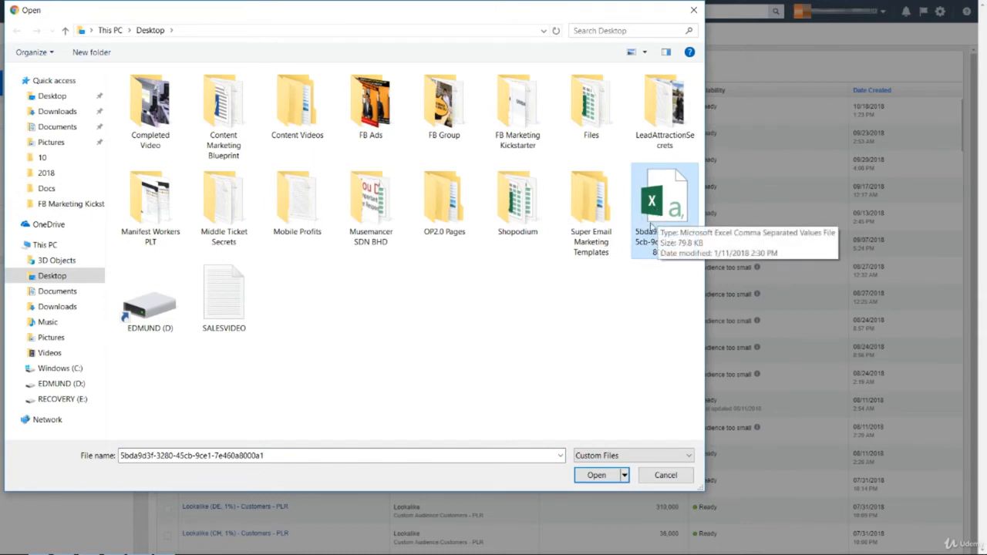
double_click(675, 212)
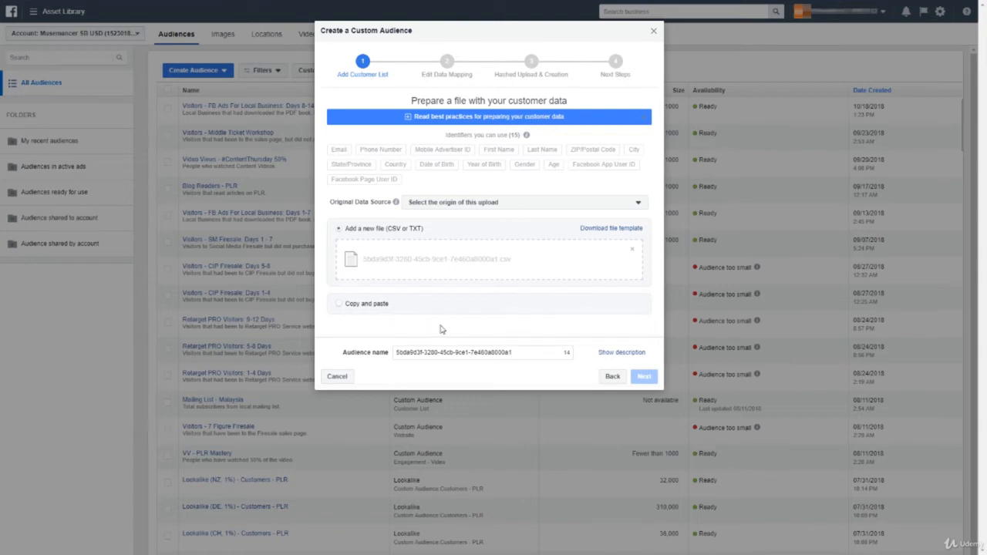
Replace the default audience name with "Subscribers - FB Ads Local".
left_click_drag(523, 354, 396, 374)
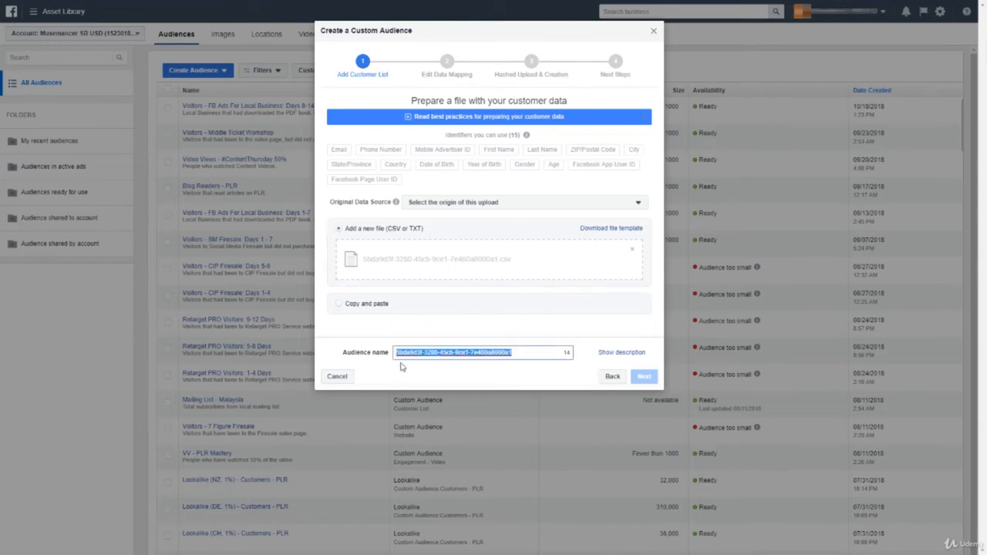
key("BackSpace")
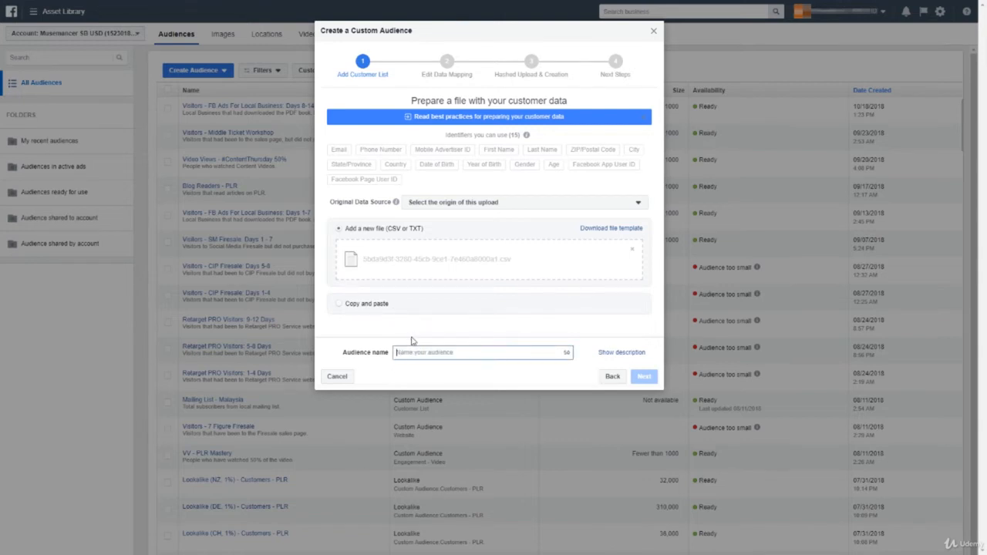
type("Subscribers - FB Ads Local")
Add the audience description "People that subscribed to FB Ads Local (Malaysia).".
left_click(609, 357)
left_click(510, 375)
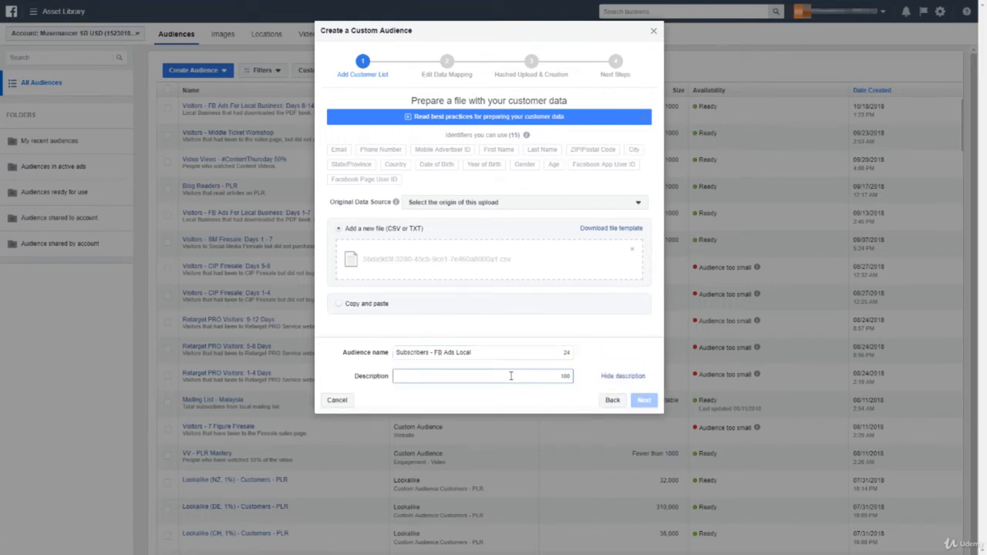
type("People that subscribed to FB ")
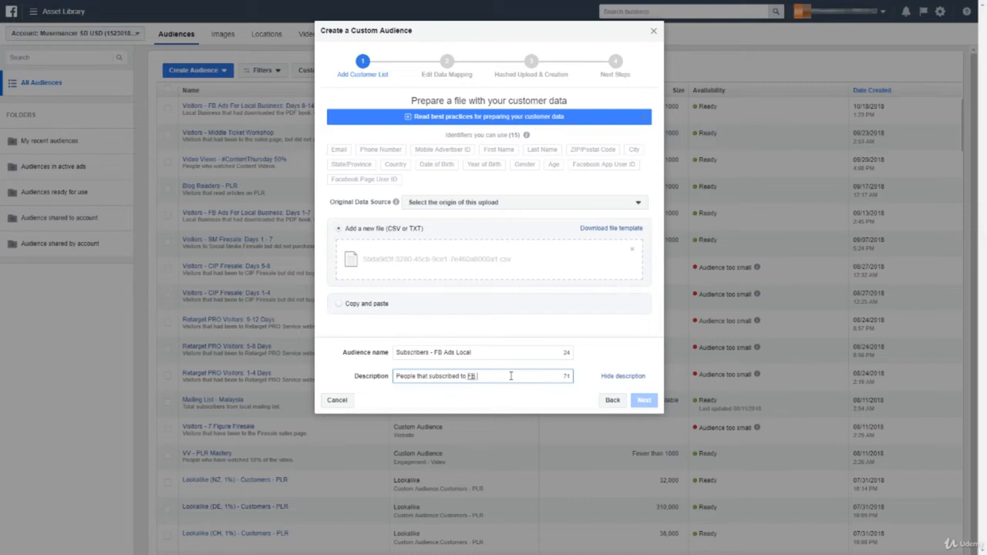
type("Ads Local (Malaysia).")
left_click(600, 349)
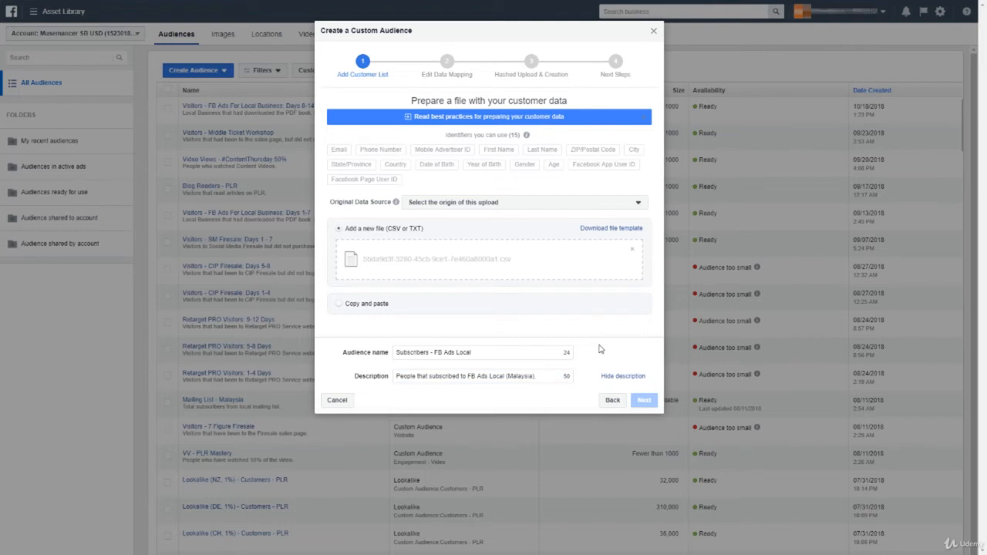
Set the original data source to Directly from customers and continue to the data mapping.
left_click(433, 204)
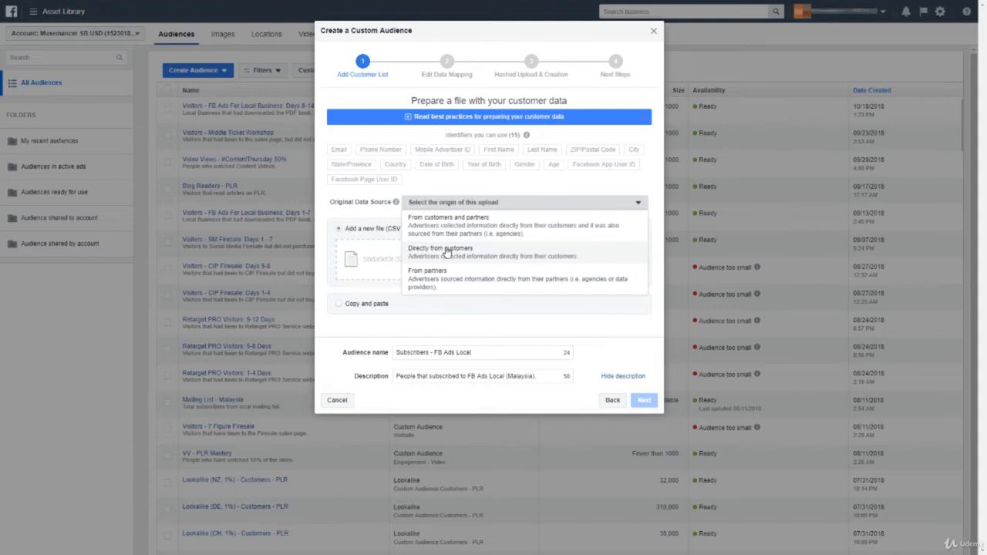
left_click(449, 254)
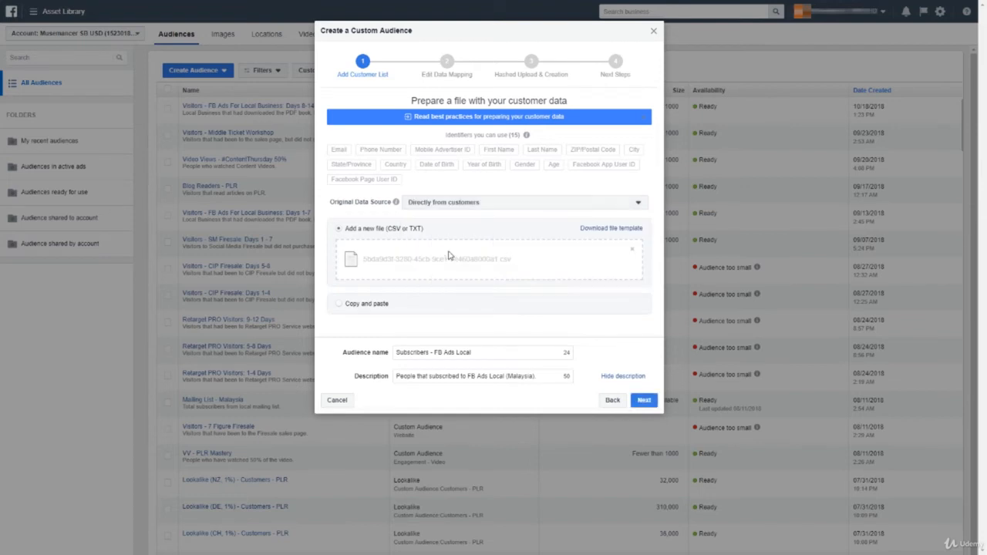
left_click(643, 405)
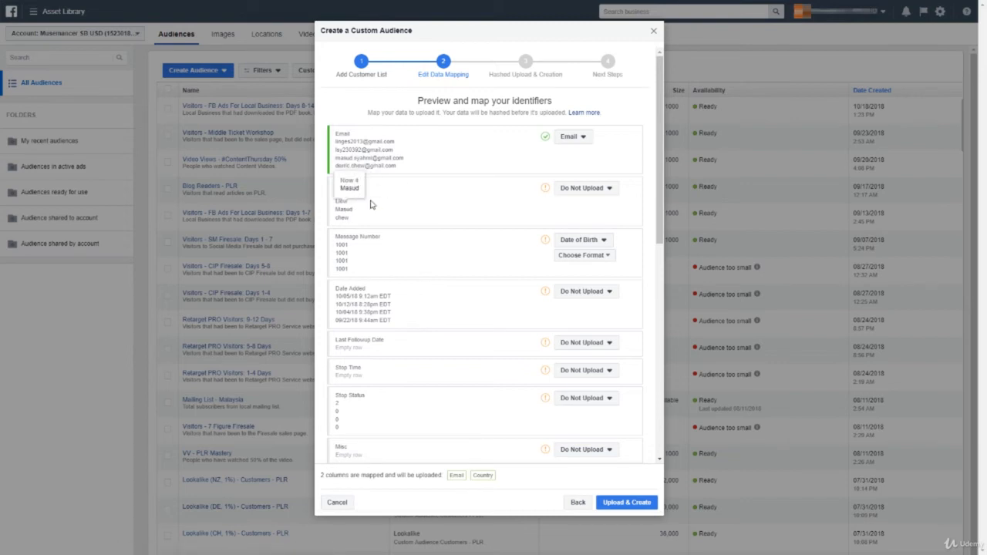
Map the Name column to First Name and set the Message Number column to Do Not Upload.
left_click(577, 188)
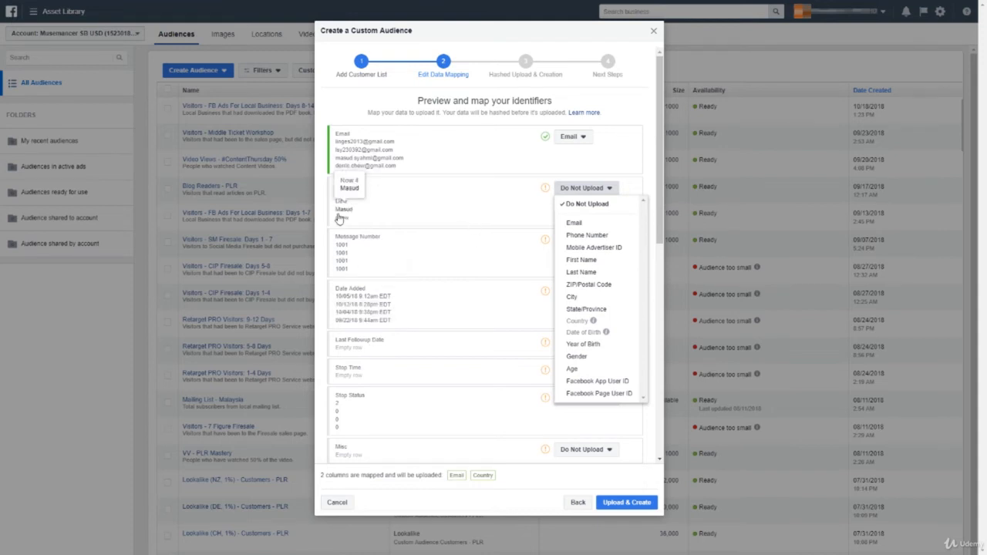
left_click(587, 262)
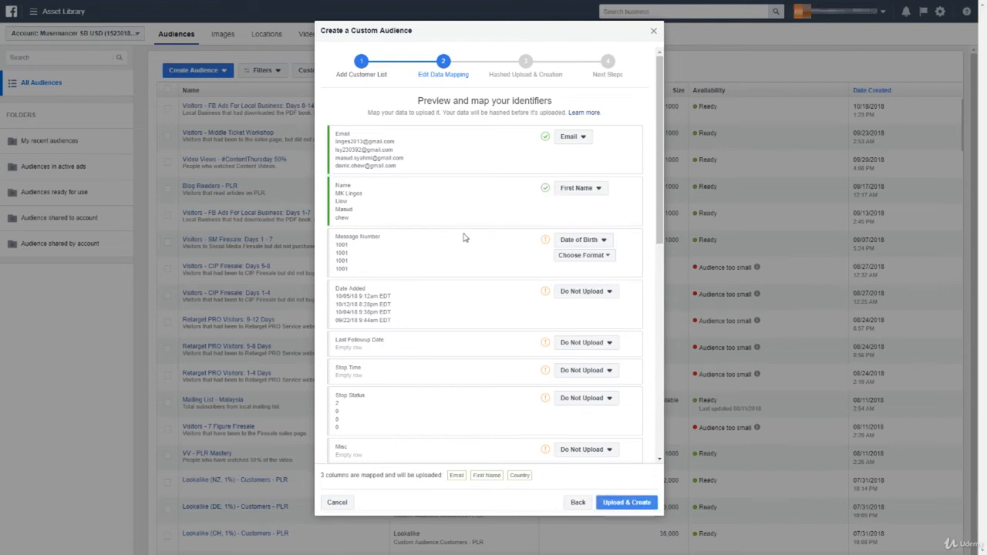
left_click(578, 241)
left_click(586, 256)
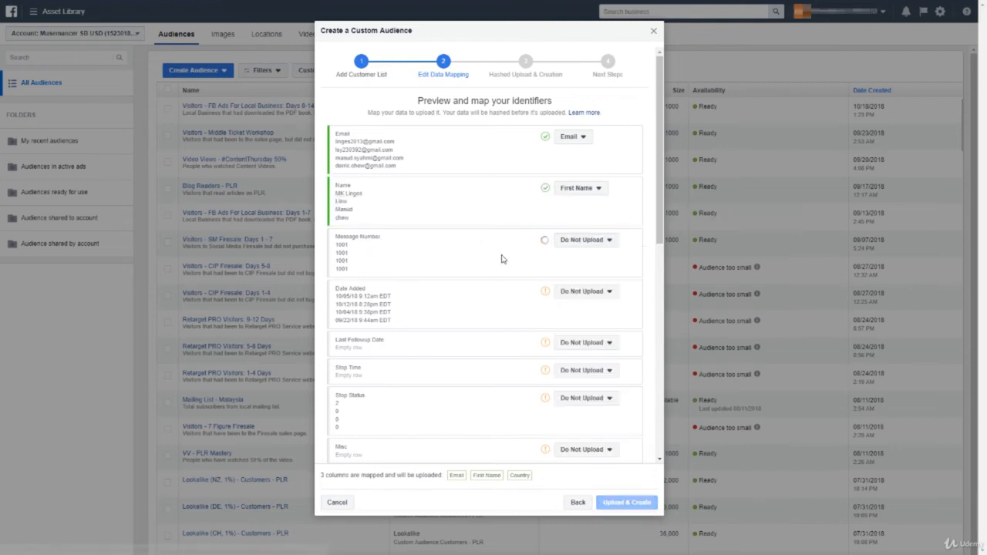
Check the identifier options for the Date Added, IP Address and Web Form URL columns, leaving each on Do Not Upload.
left_click(582, 291)
mouse_move(600, 364)
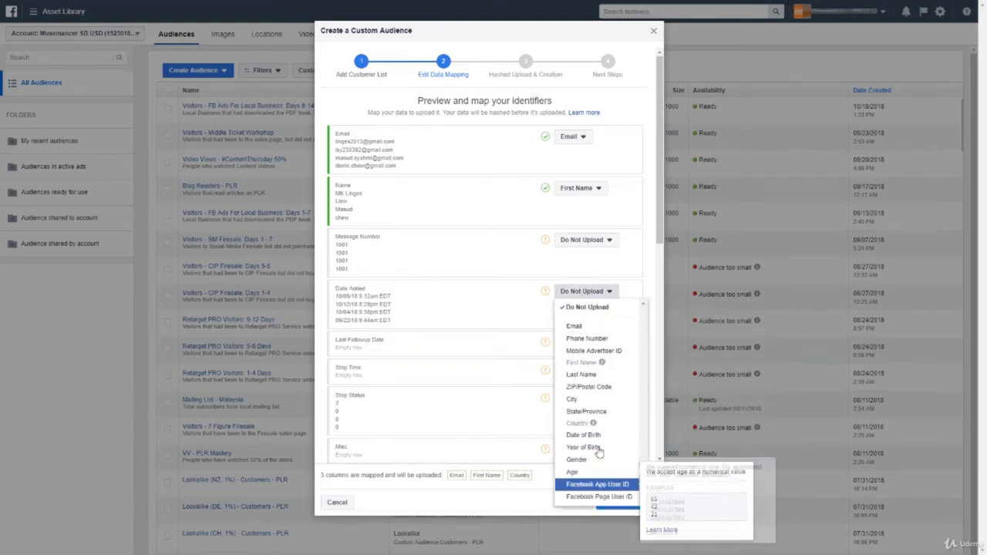
left_click(580, 307)
scroll(502, 317, "down", 4)
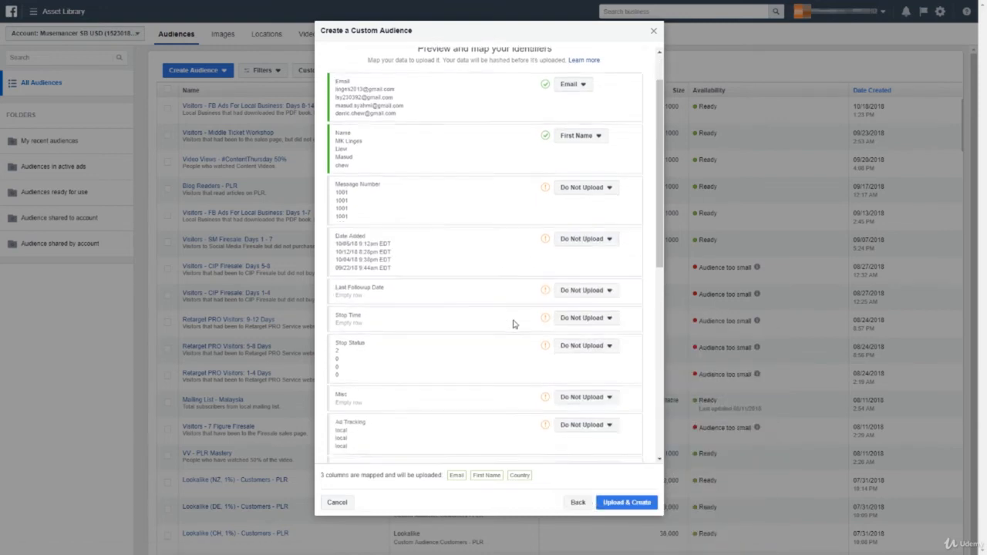
scroll(506, 311, "down", 3)
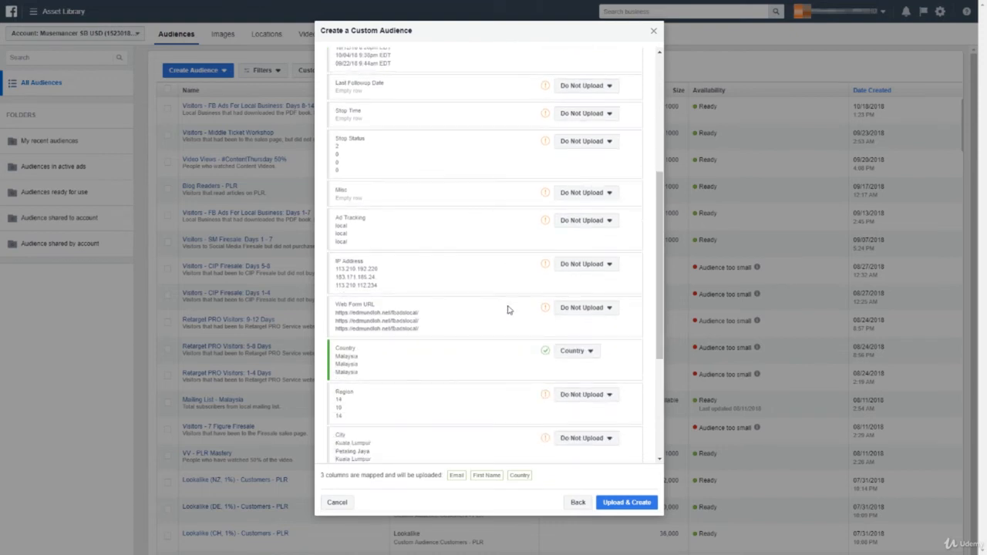
left_click(572, 266)
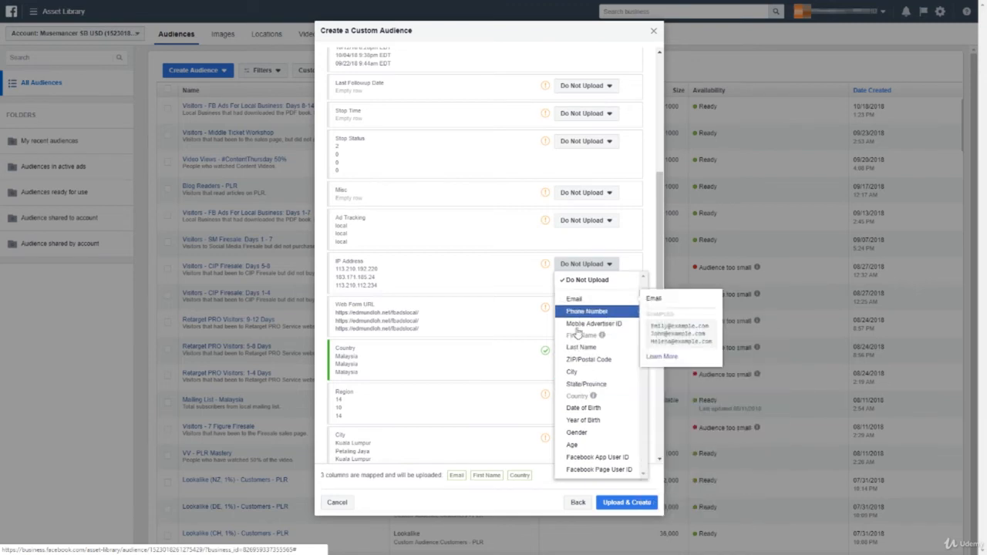
left_click(487, 284)
left_click(580, 308)
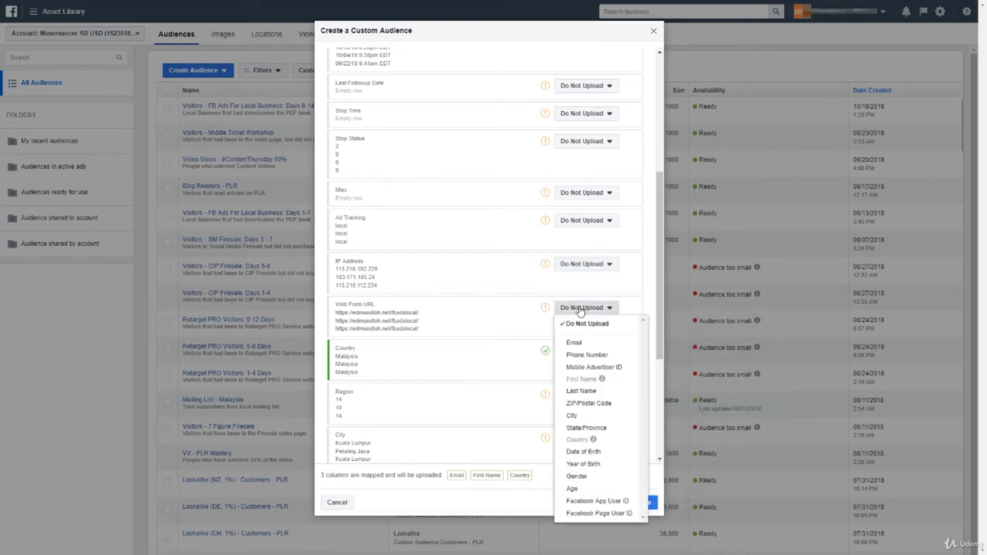
left_click(493, 352)
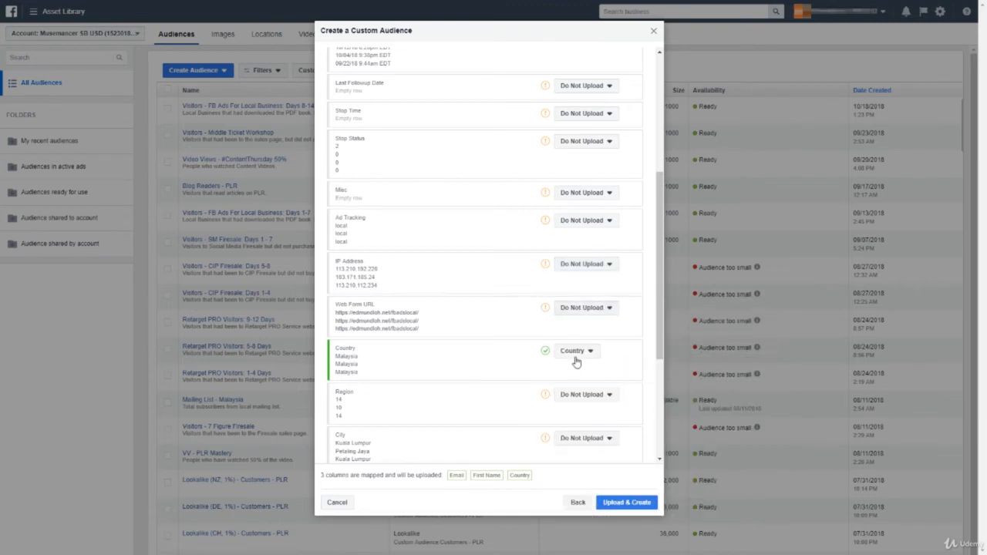
Map the City column to City and the Postal Code column to ZIP/Postal Code.
scroll(575, 351, "down", 2)
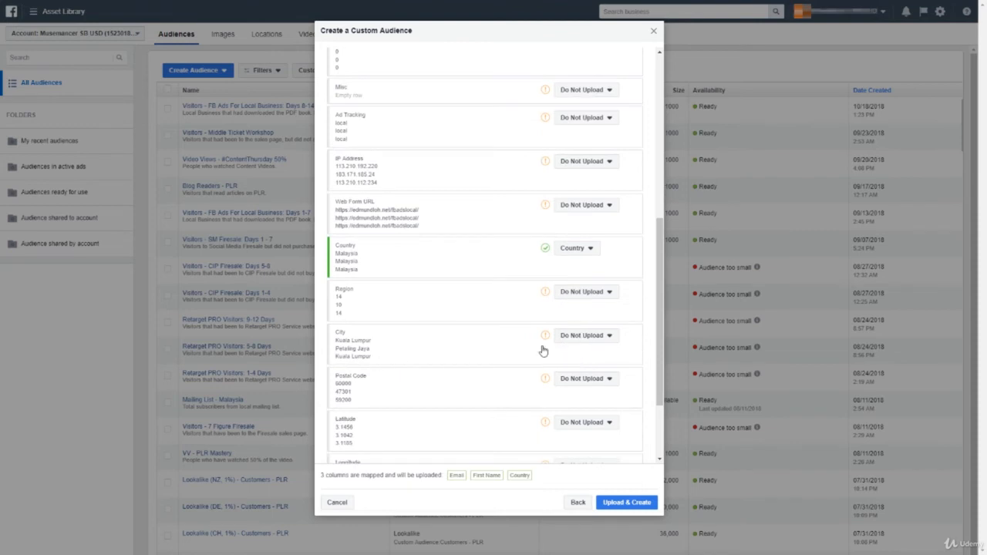
left_click(569, 338)
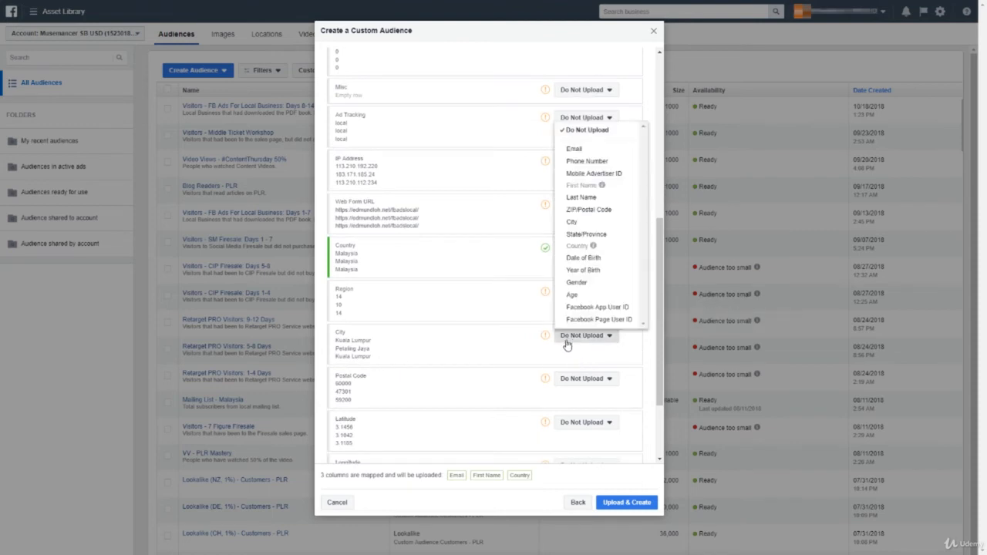
left_click(595, 222)
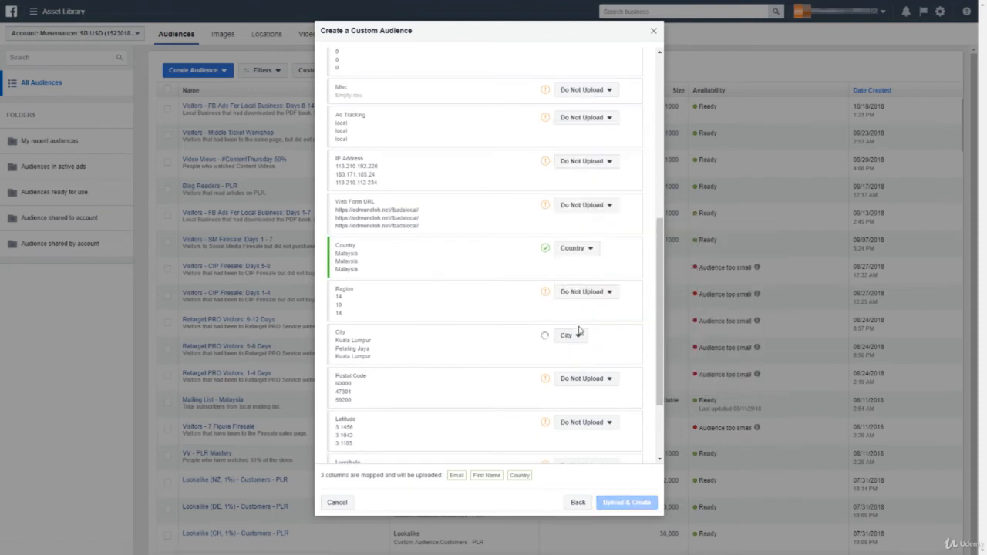
scroll(555, 339, "down", 1)
scroll(545, 336, "down", 1)
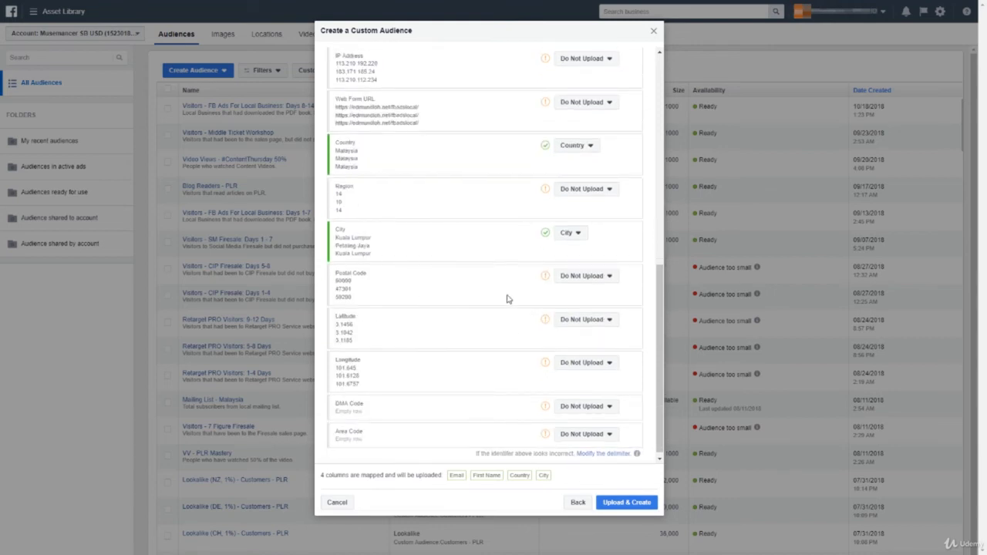
left_click(574, 276)
left_click(589, 371)
scroll(473, 329, "down", 1)
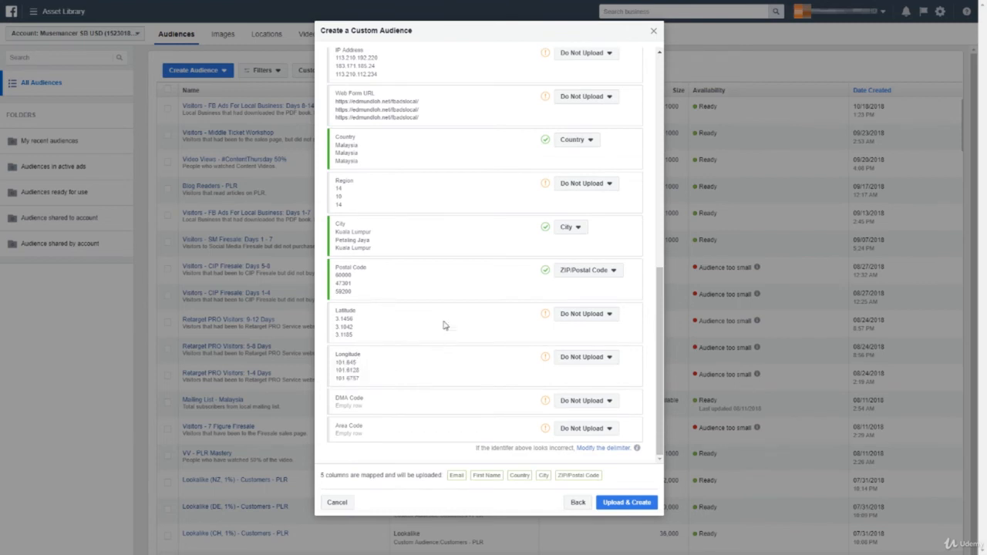
Review the column mappings, then upload the data to create the audience and finish the setup.
scroll(580, 293, "up", 5)
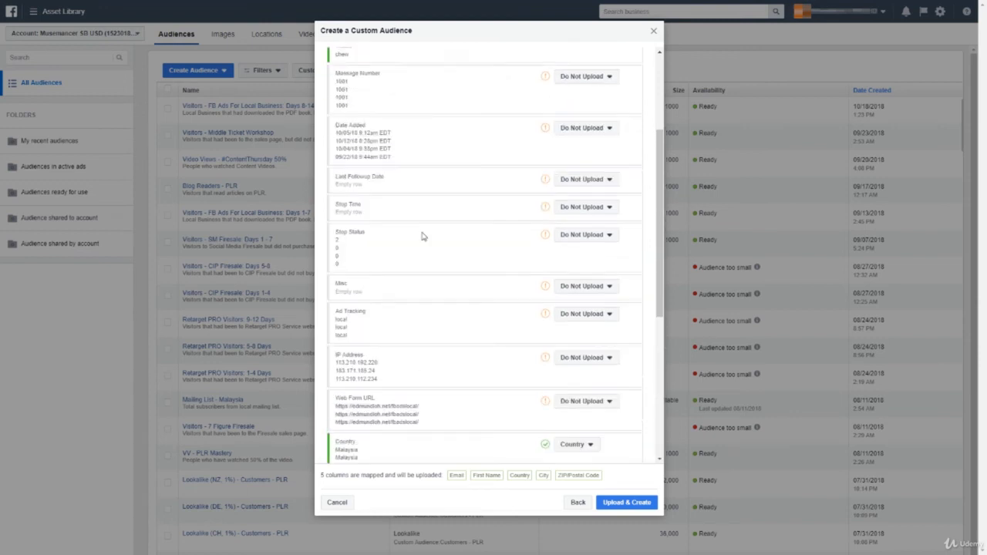
scroll(586, 280, "down", 5)
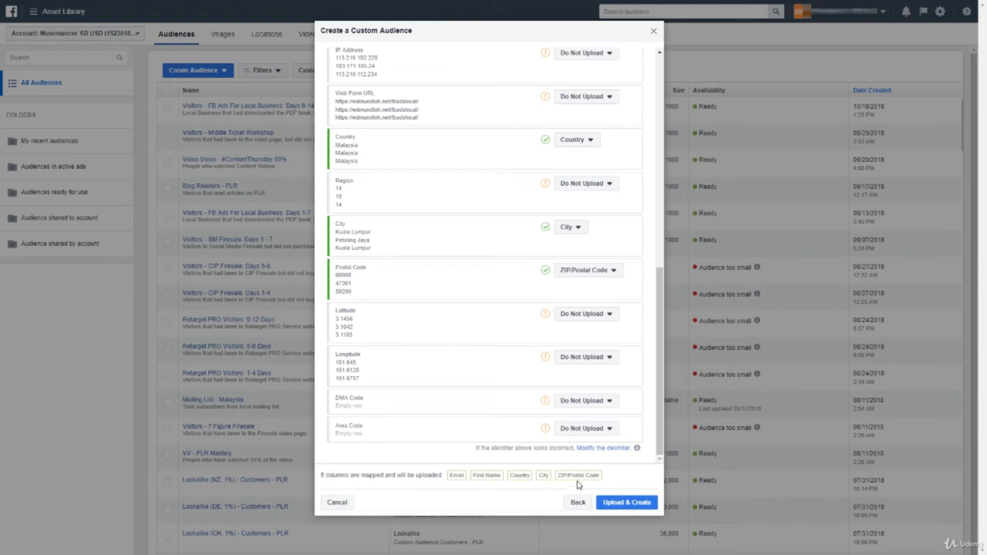
left_click(621, 504)
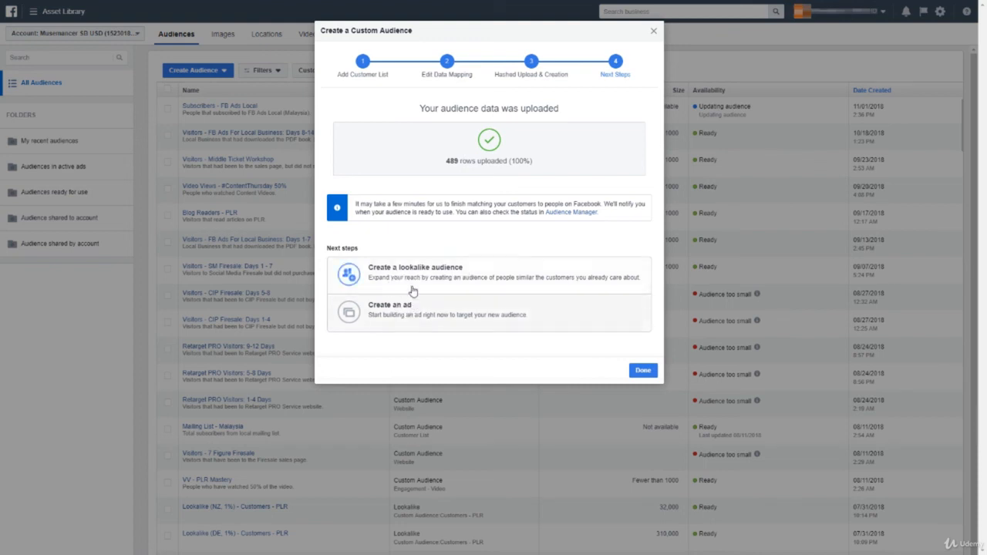
left_click(640, 370)
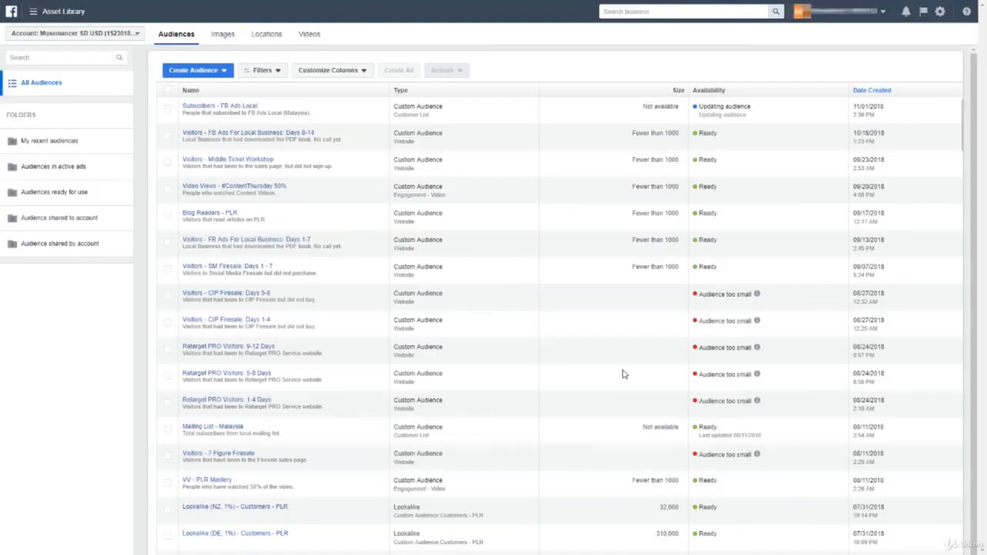